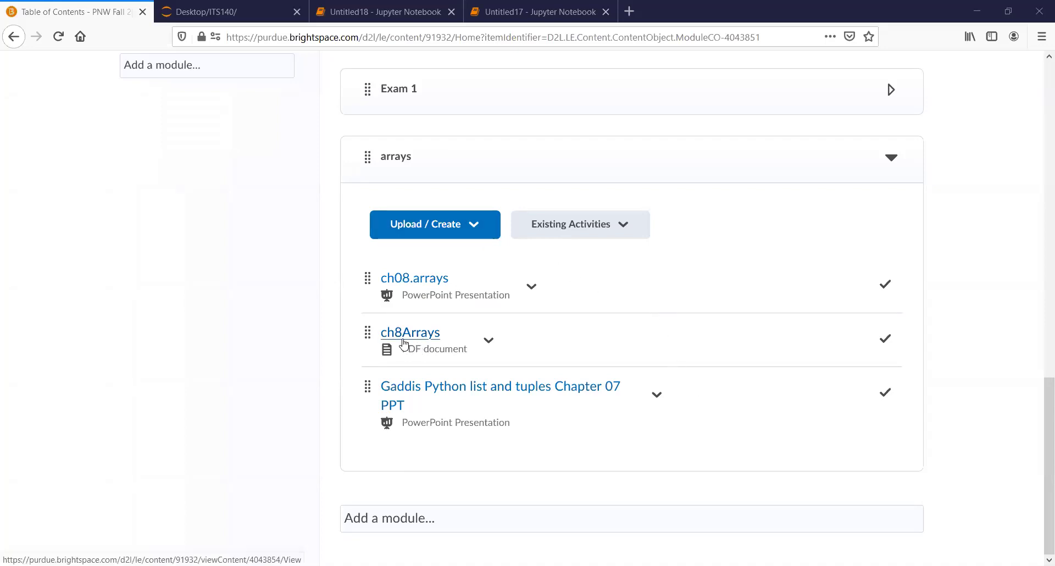
- Create a new assignment in the arrays module
{"action": "left_click", "coordinate": [475, 226]}
{"action": "scroll", "coordinate": [430, 418], "scroll_direction": "down", "scroll_amount": 3}
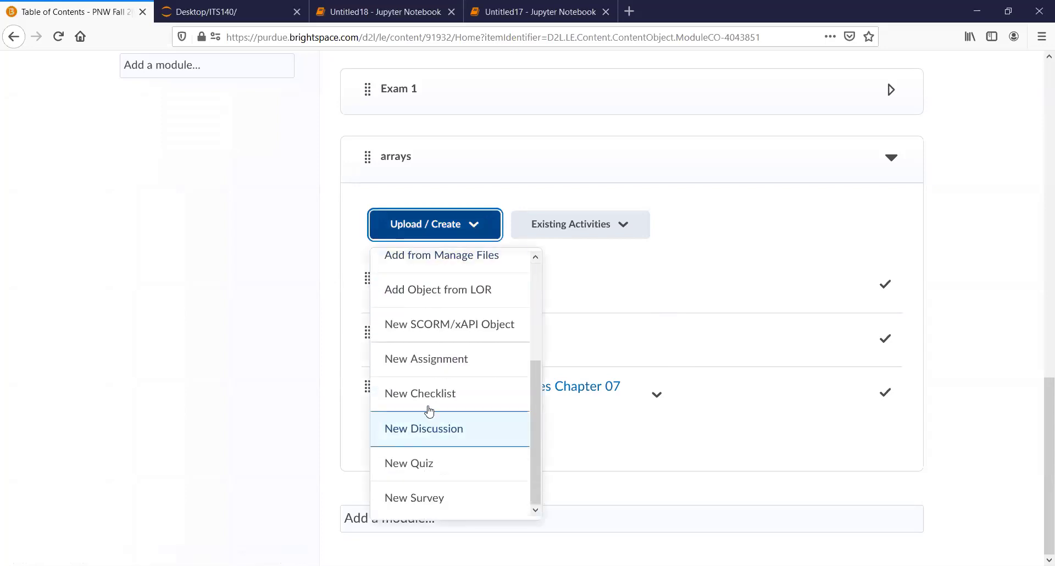
{"action": "left_click", "coordinate": [427, 360]}
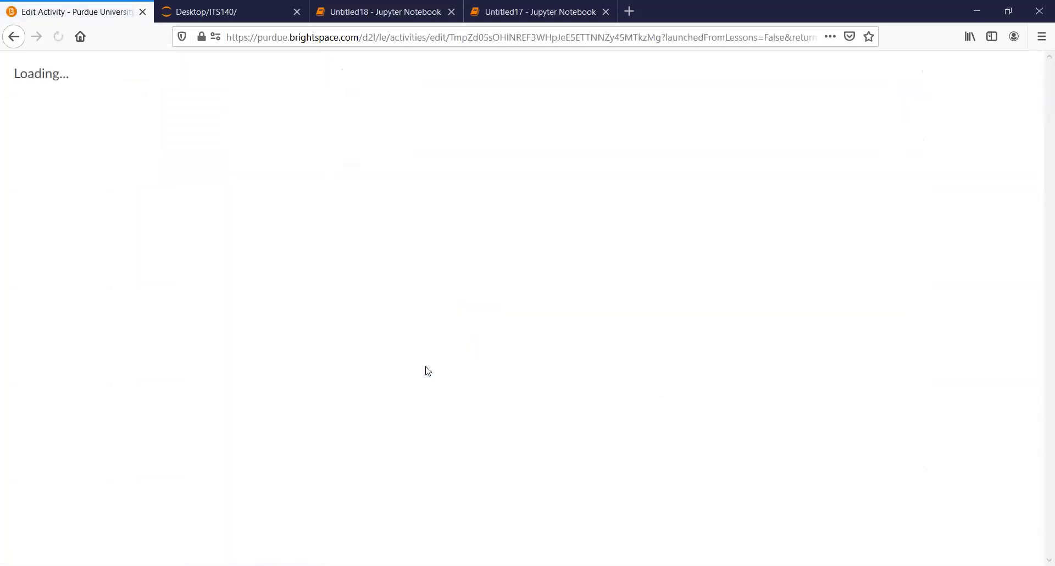
- Name the new assignment arrays_HW in place of the default title
{"action": "left_click", "coordinate": [235, 149]}
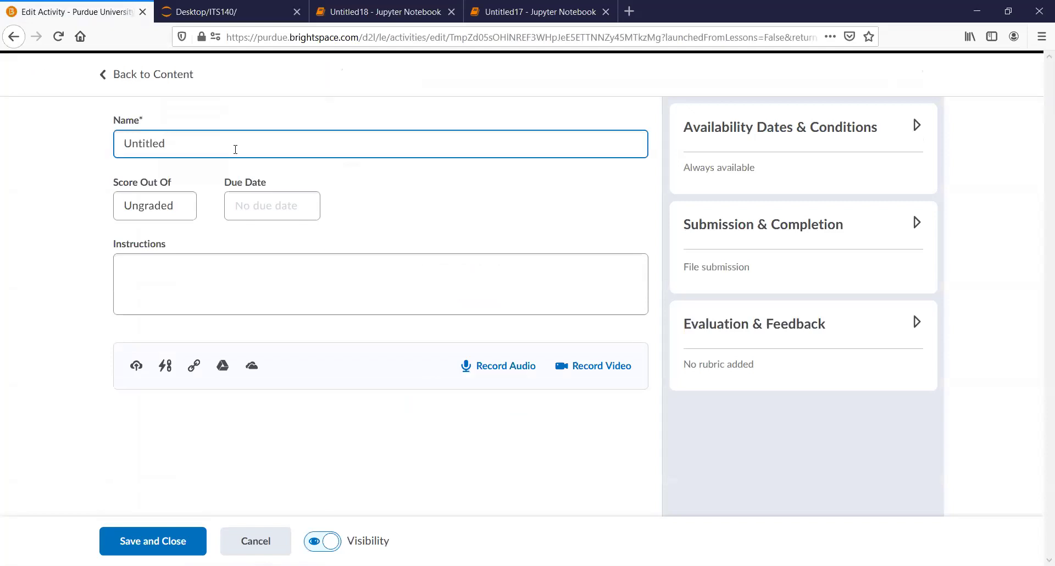
{"action": "key", "text": "BackSpace"}
{"action": "key", "text": "BackSpace"}
{"action": "key", "text": "BackSpace"}
{"action": "key", "text": "BackSpace"}
{"action": "key", "text": "BackSpace"}
{"action": "key", "text": "BackSpace"}
{"action": "key", "text": "BackSpace"}
{"action": "key", "text": "BackSpace"}
{"action": "type", "text": "arrays_HW"}
- Score the assignment out of 100 points and set it due on 10/22/2020 at 11:00 PM
{"action": "left_click", "coordinate": [180, 208]}
{"action": "type", "text": "100"}
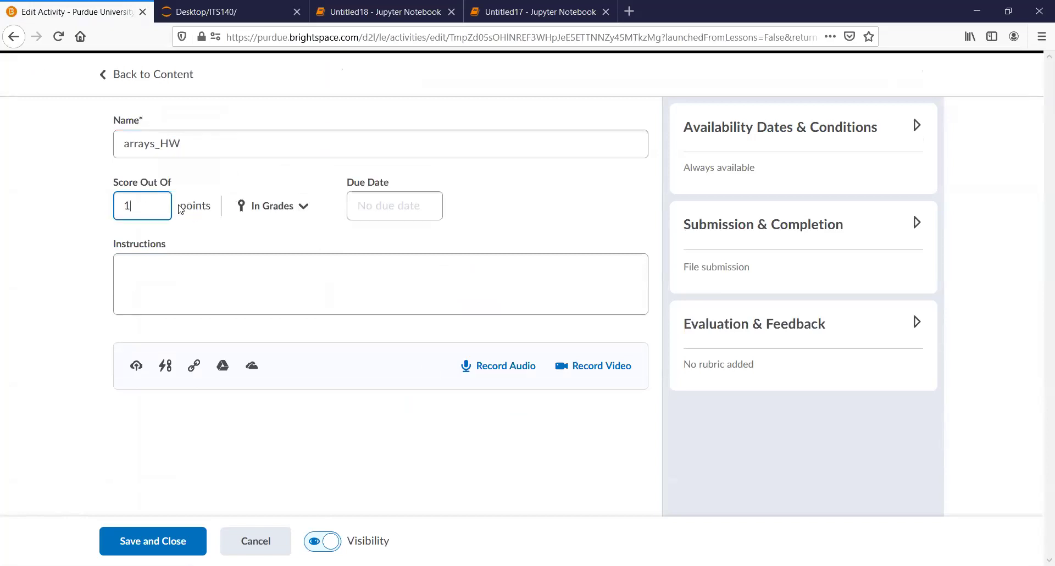
{"action": "left_click", "coordinate": [354, 205]}
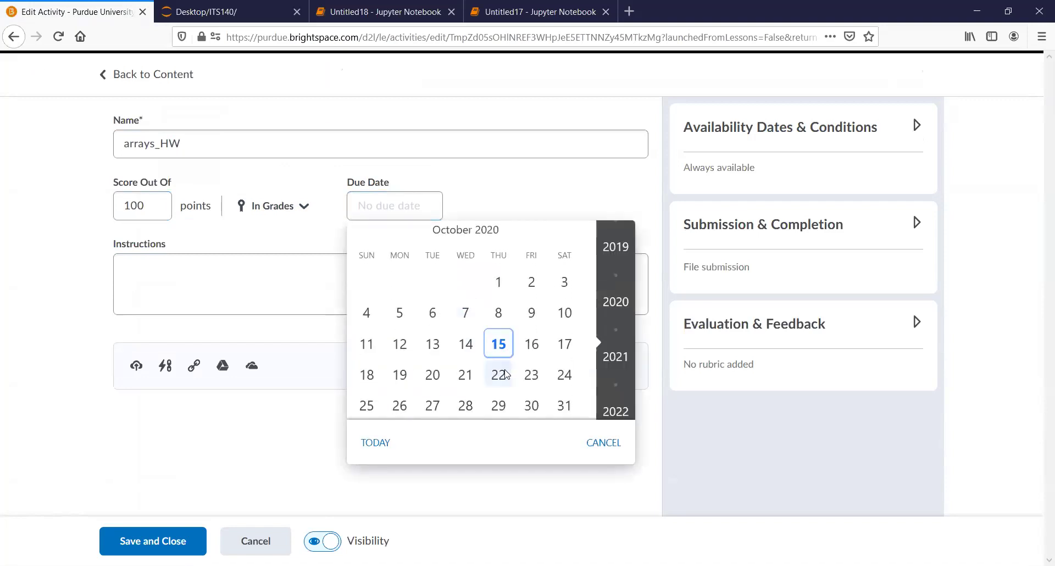
{"action": "left_click", "coordinate": [498, 375]}
{"action": "left_click", "coordinate": [527, 207]}
{"action": "left_click_drag", "start_coordinate": [548, 249], "coordinate": [550, 378]}
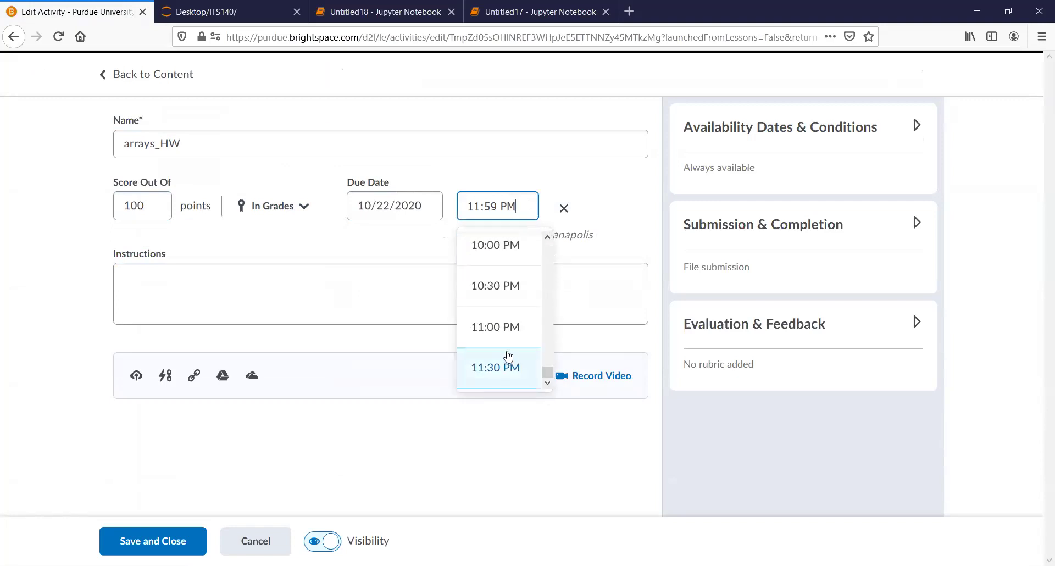
{"action": "left_click", "coordinate": [494, 326]}
- Set the assignment's availability end date to 10/24/2020
{"action": "left_click", "coordinate": [916, 125]}
{"action": "left_click", "coordinate": [731, 267]}
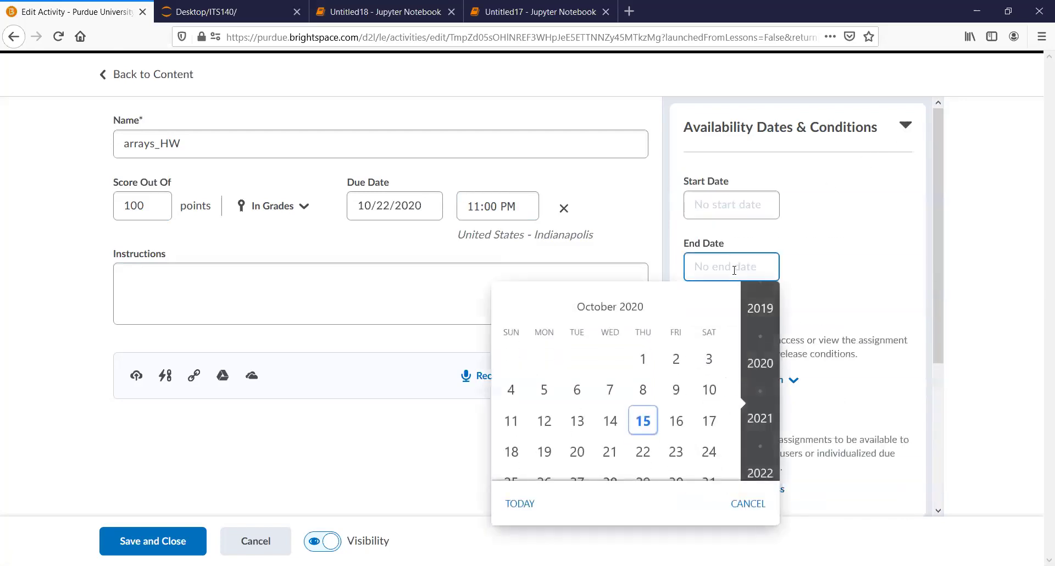
{"action": "left_click", "coordinate": [709, 436]}
- Begin the instructions with "For the following complete the pseudo code, flow charts, and python code."
{"action": "left_click", "coordinate": [432, 295]}
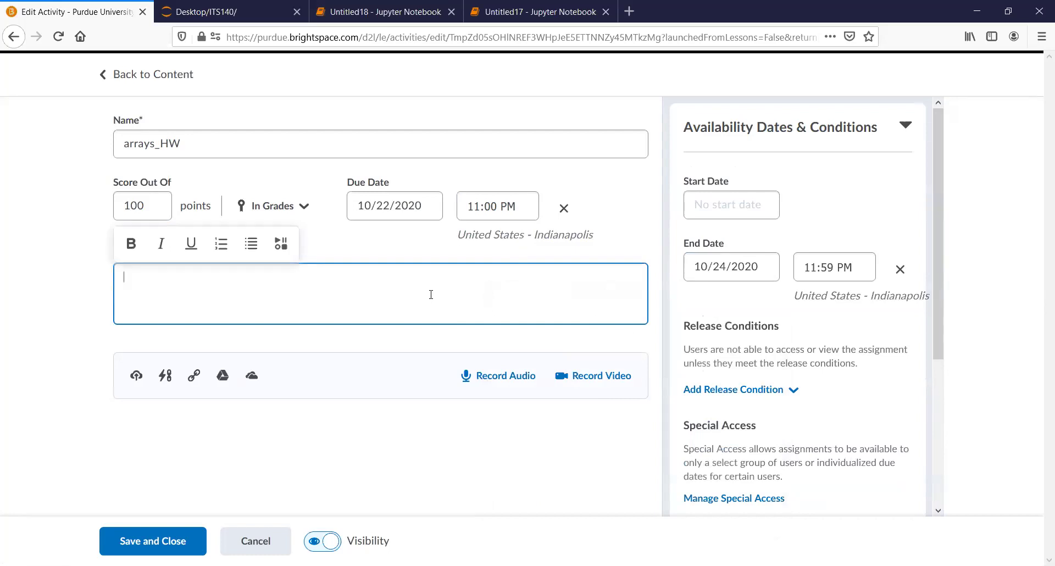
{"action": "type", "text": "For the following complete "}
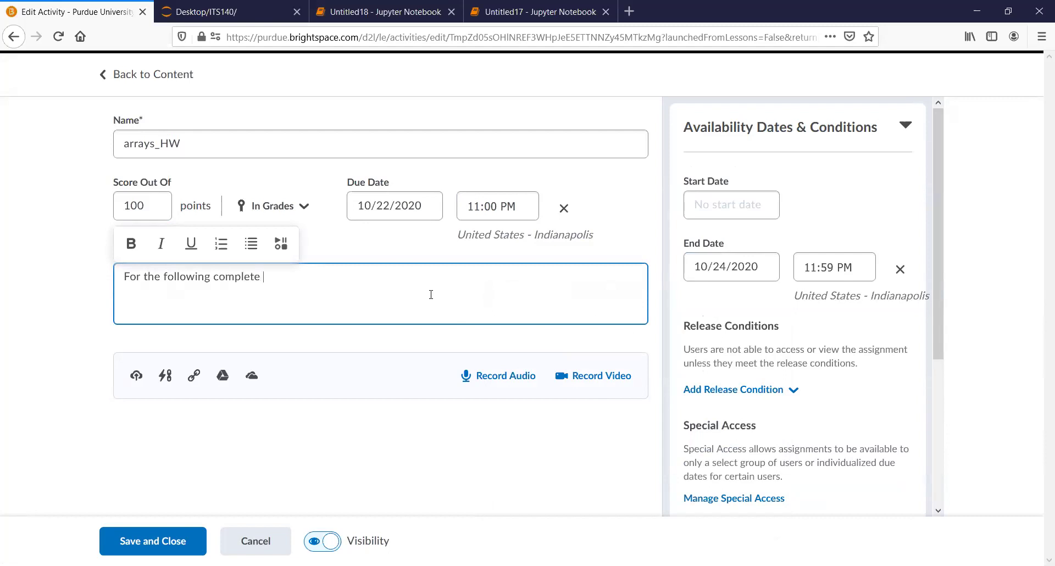
{"action": "type", "text": "the pseudo code, flow"}
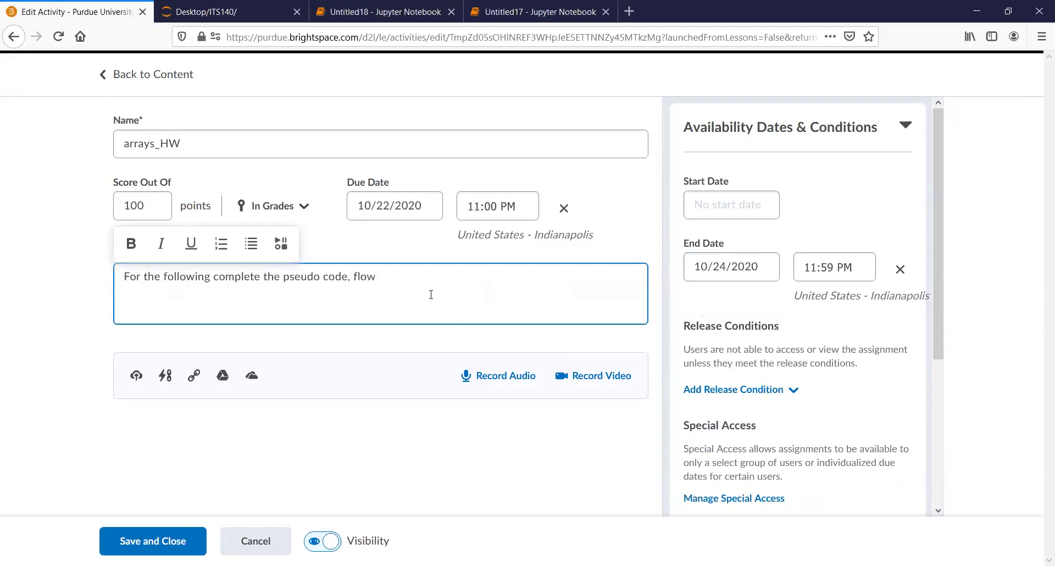
{"action": "type", "text": " charts, and python code"}
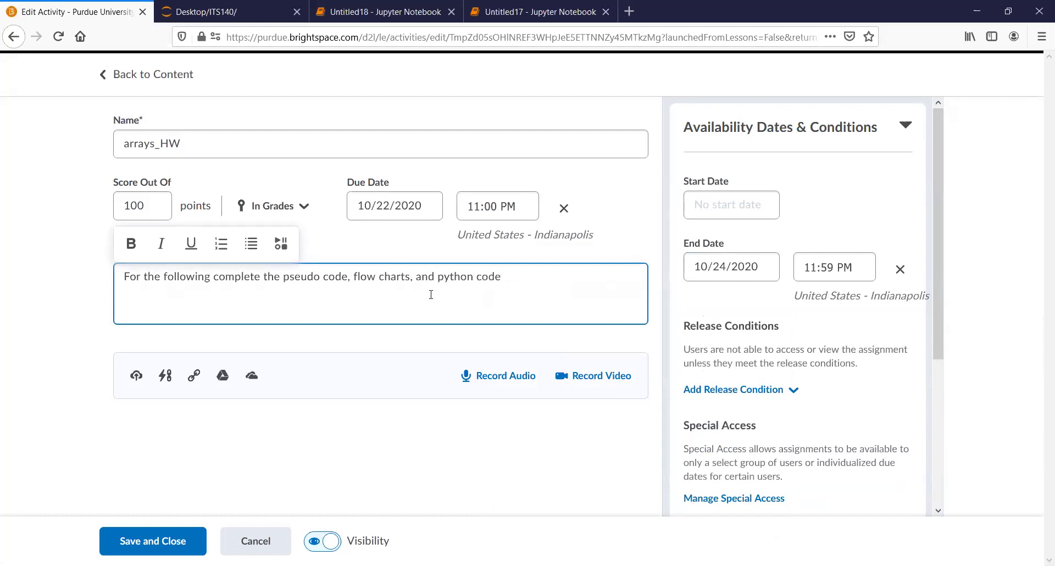
{"action": "type", "text": "."}
- Add a second instructions paragraph reading "Programming exercises: 8-4 number analysis program,"
{"action": "type", "text": "P"}
{"action": "type", "text": "rogrammin"}
{"action": "type", "text": "gs"}
{"action": "key", "text": "BackSpace"}
{"action": "type", "text": "exercises: 9"}
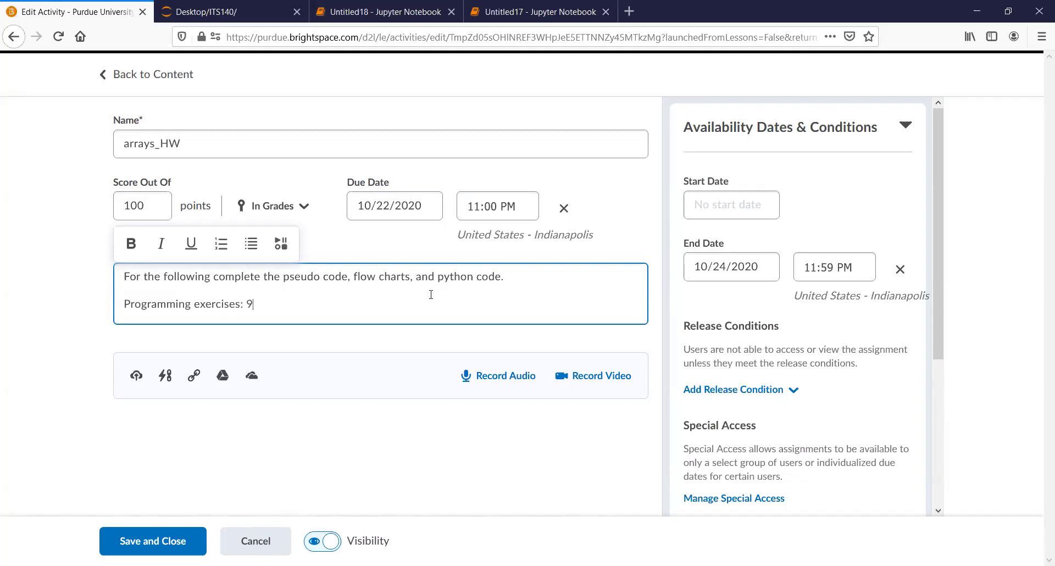
{"action": "key", "text": "BackSpace"}
{"action": "type", "text": "8-4 number analysis program,"}
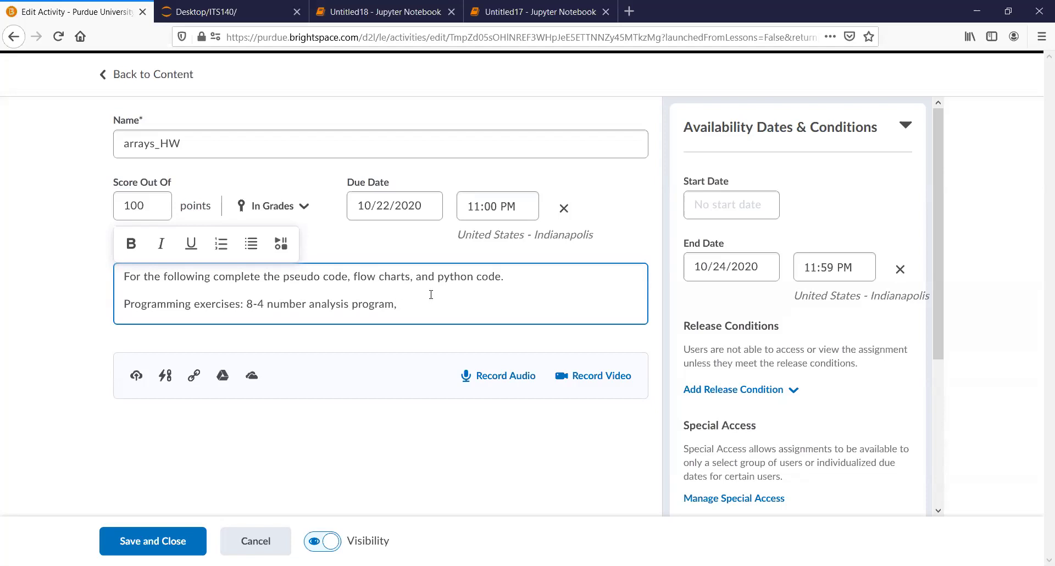
- Continue the exercise list in the instructions with "8-2 lottery number generator,"
{"action": "type", "text": "8-2 lottery nujmber"}
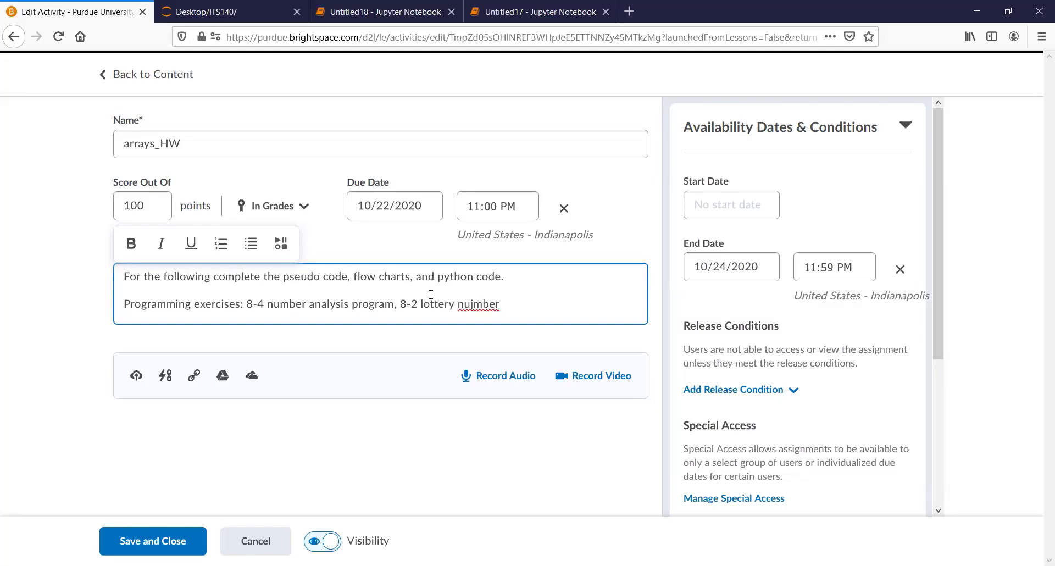
{"action": "key", "text": "BackSpace"}
{"action": "key", "text": "BackSpace"}
{"action": "key", "text": "BackSpace"}
{"action": "key", "text": "BackSpace"}
{"action": "type", "text": "m"}
{"action": "type", "text": "ber h"}
{"action": "key", "text": "BackSpace"}
{"action": "type", "text": "generator,"}
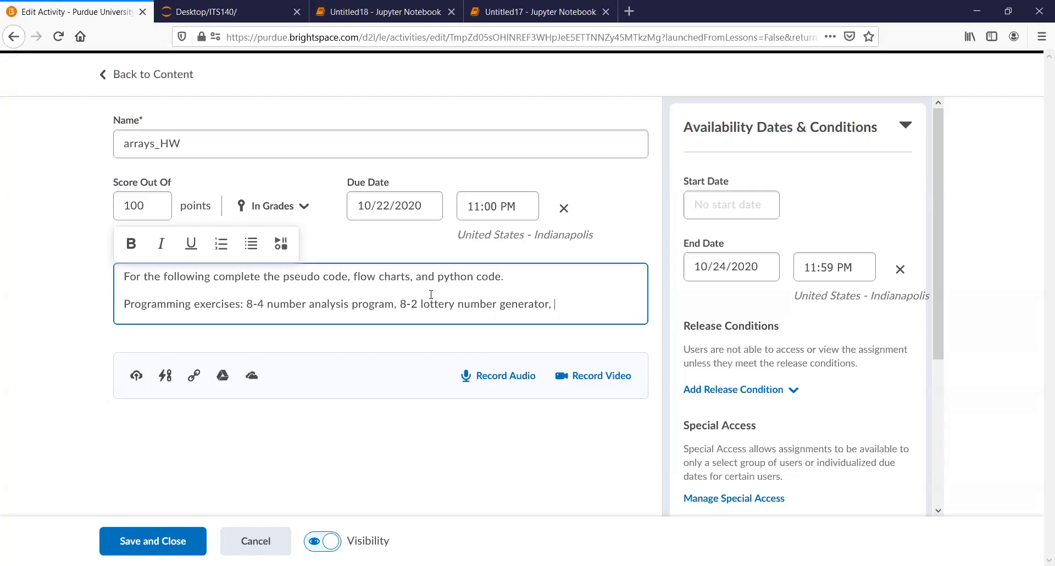
- Complete the exercise list in the instructions with "8-7 phone number lookup, 8-10 tic-tac-toe game"
{"action": "type", "text": "8-7"}
{"action": "type", "text": "phone number lookup,"}
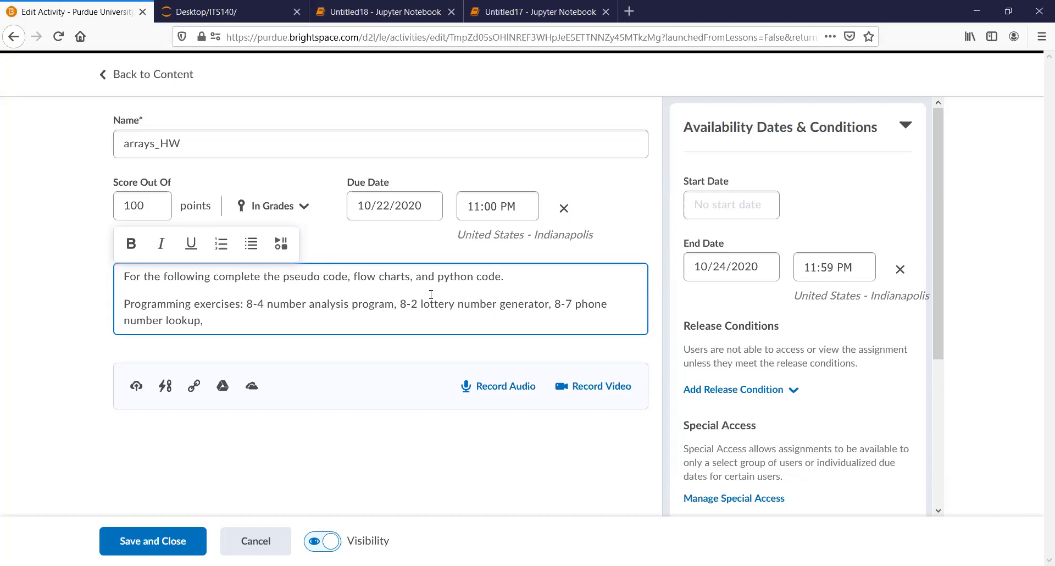
{"action": "type", "text": "8"}
{"action": "type", "text": "-10"}
{"action": "type", "text": "tic-tac"}
{"action": "type", "text": "-"}
{"action": "type", "text": "toe"}
{"action": "key", "text": "BackSpace"}
{"action": "type", "text": "e game"}
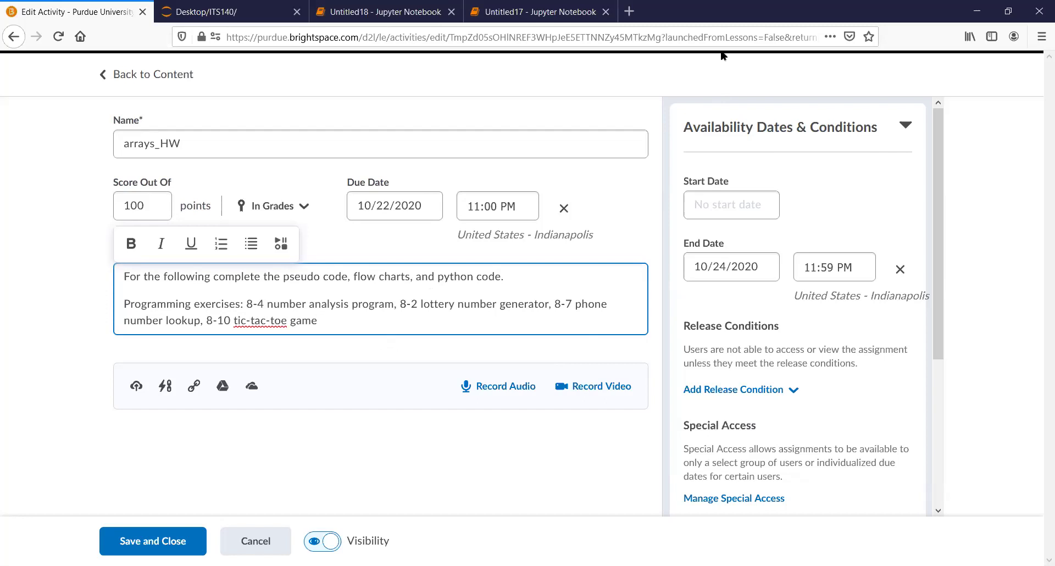
{"action": "left_click", "coordinate": [658, 166]}
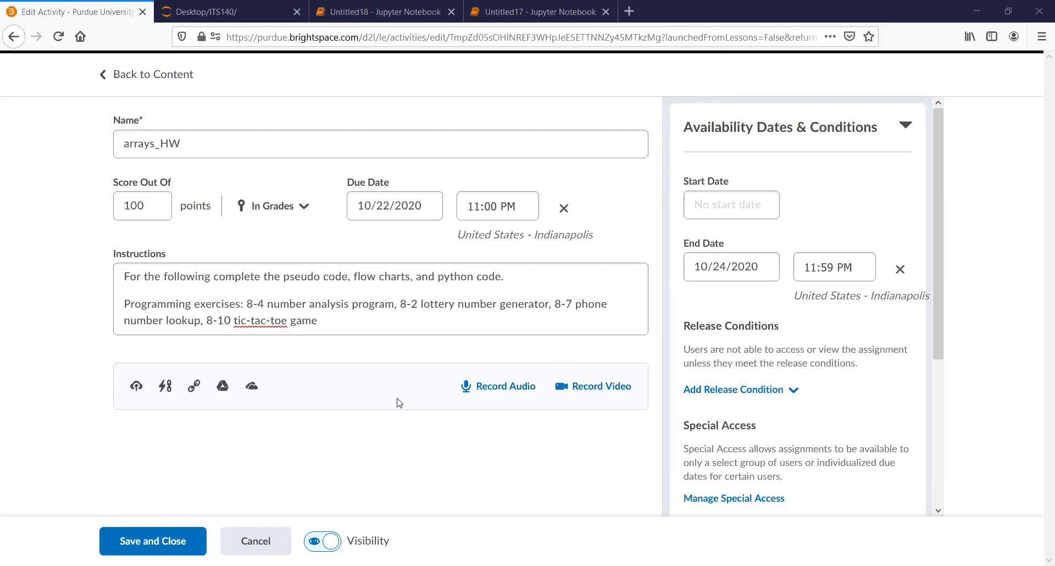
- Save and close the assignment, then return to the arrays module and review the arrays_HW entry
{"action": "left_click", "coordinate": [150, 542]}
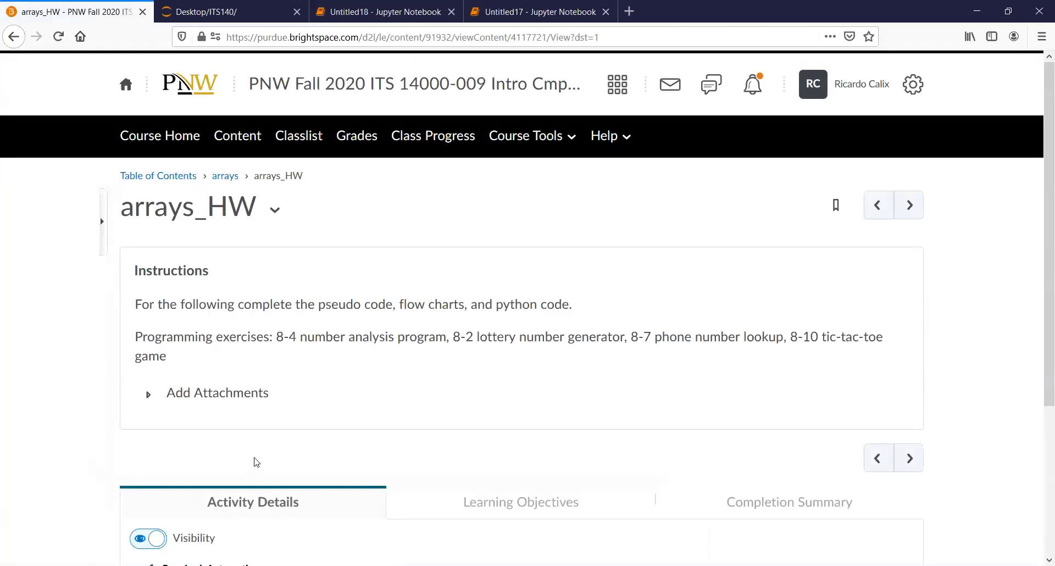
{"action": "left_click", "coordinate": [229, 184]}
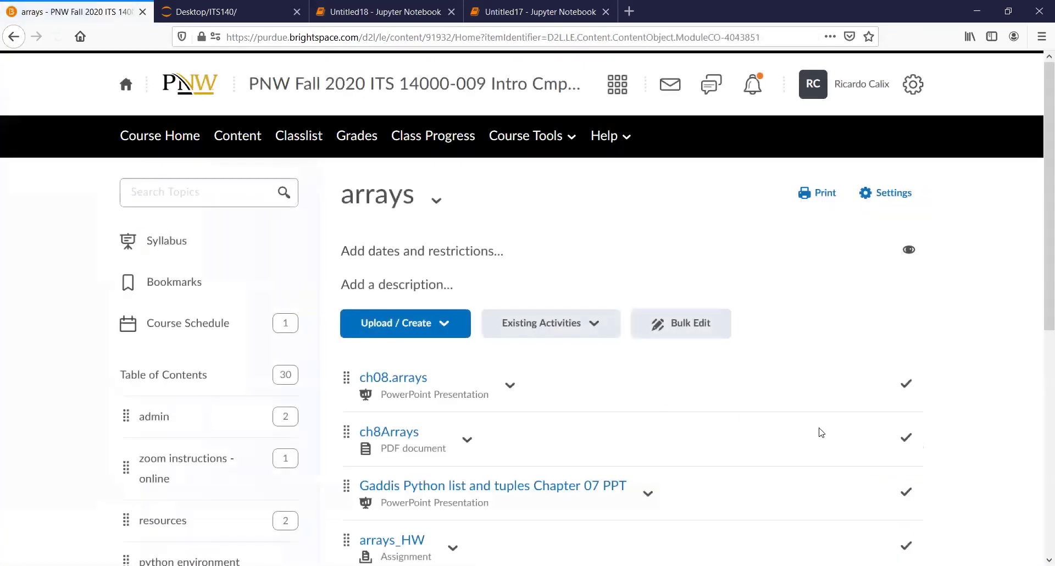
{"action": "scroll", "coordinate": [578, 198], "scroll_direction": "down", "scroll_amount": 5}
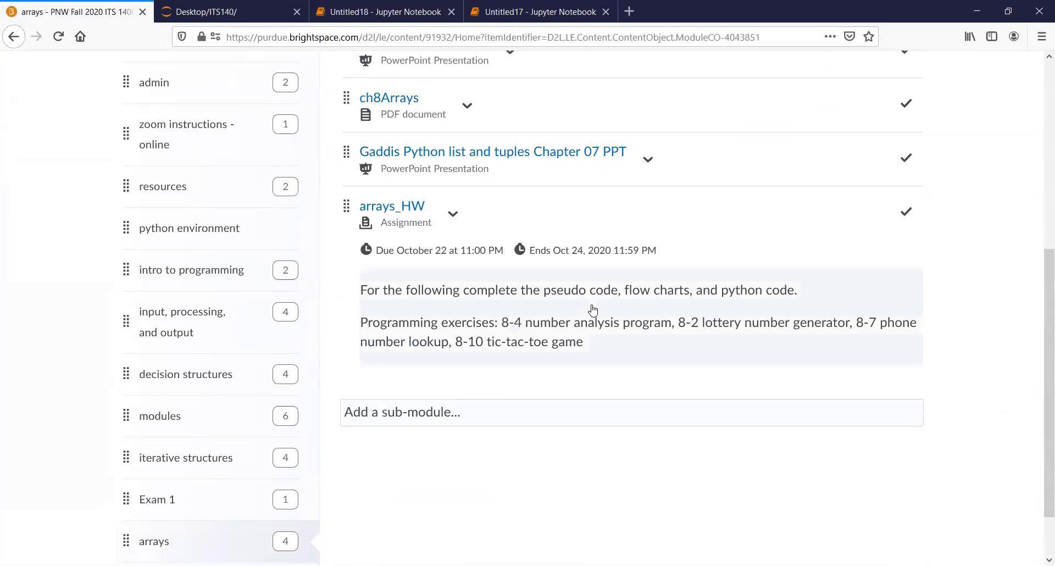
{"action": "scroll", "coordinate": [594, 311], "scroll_direction": "up", "scroll_amount": 5}
{"action": "scroll", "coordinate": [539, 423], "scroll_direction": "down", "scroll_amount": 1}
{"action": "scroll", "coordinate": [577, 449], "scroll_direction": "down", "scroll_amount": 4}
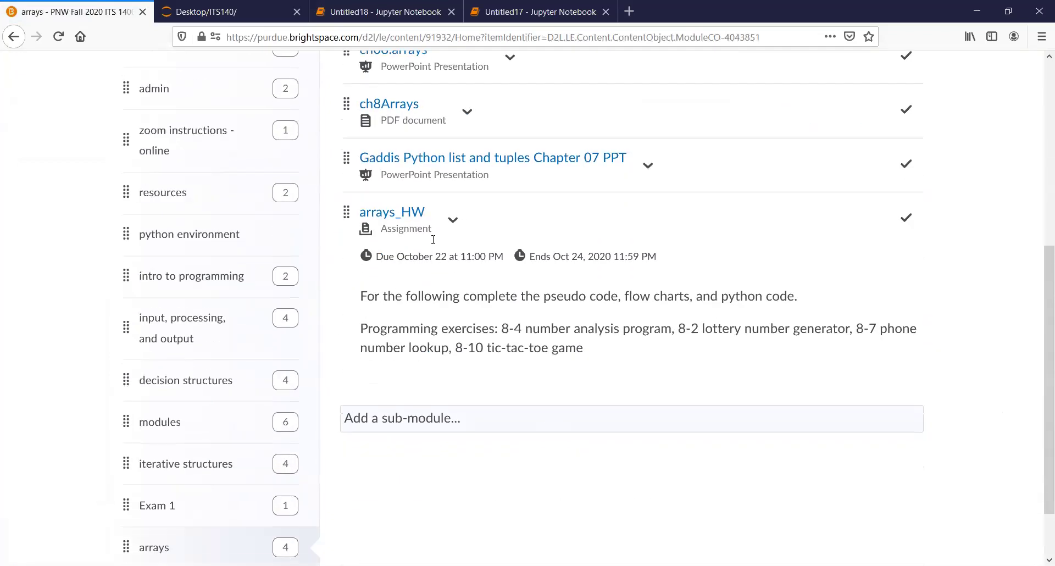